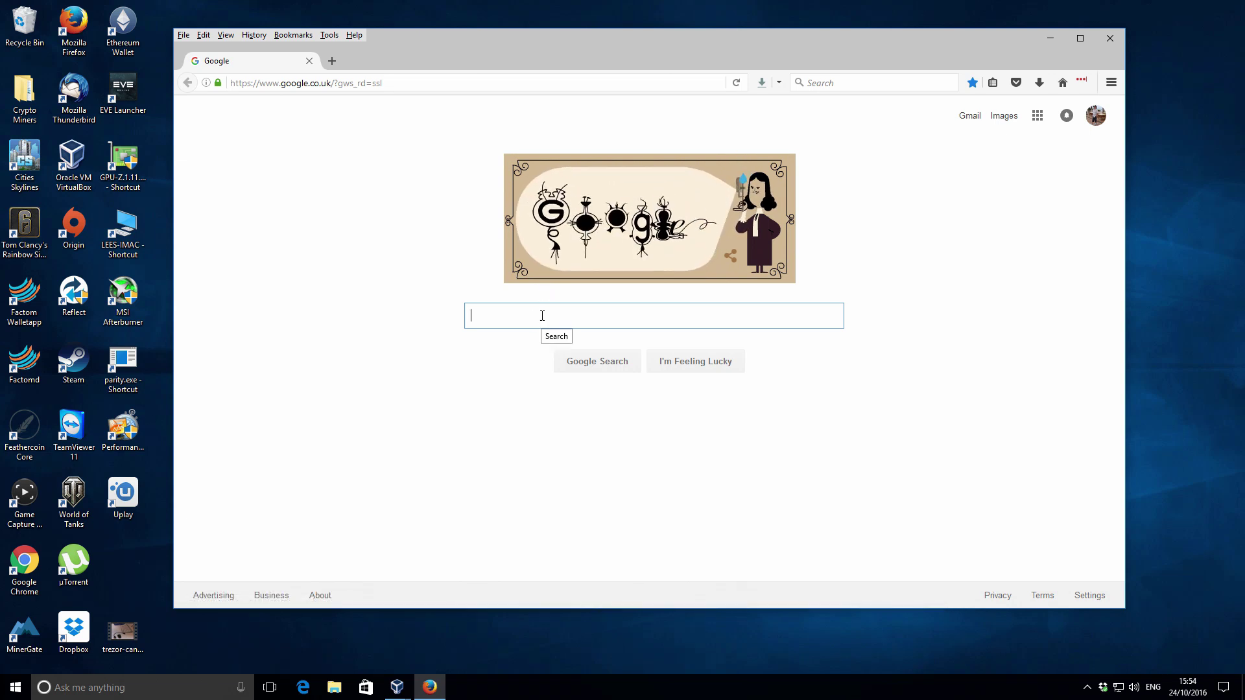
# Search Google for zec.suprnova.cc using the autocomplete suggestion after typing 'zec'
pyautogui.write('zec')
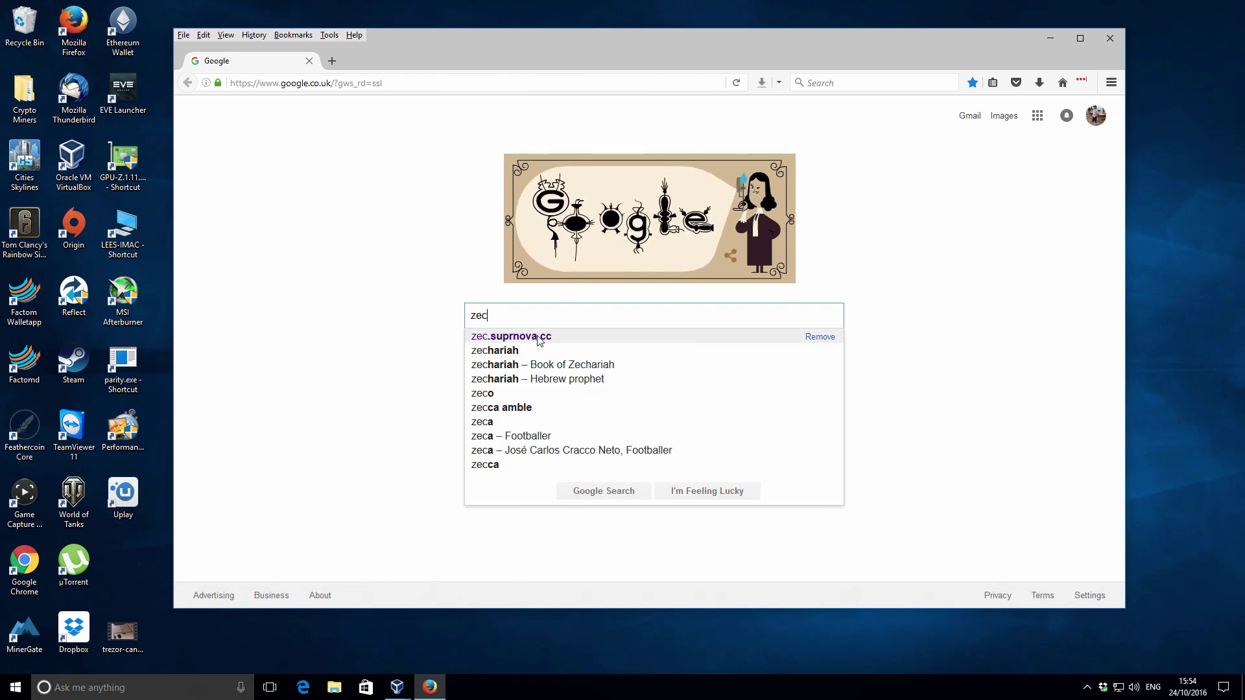
pyautogui.click(539, 337)
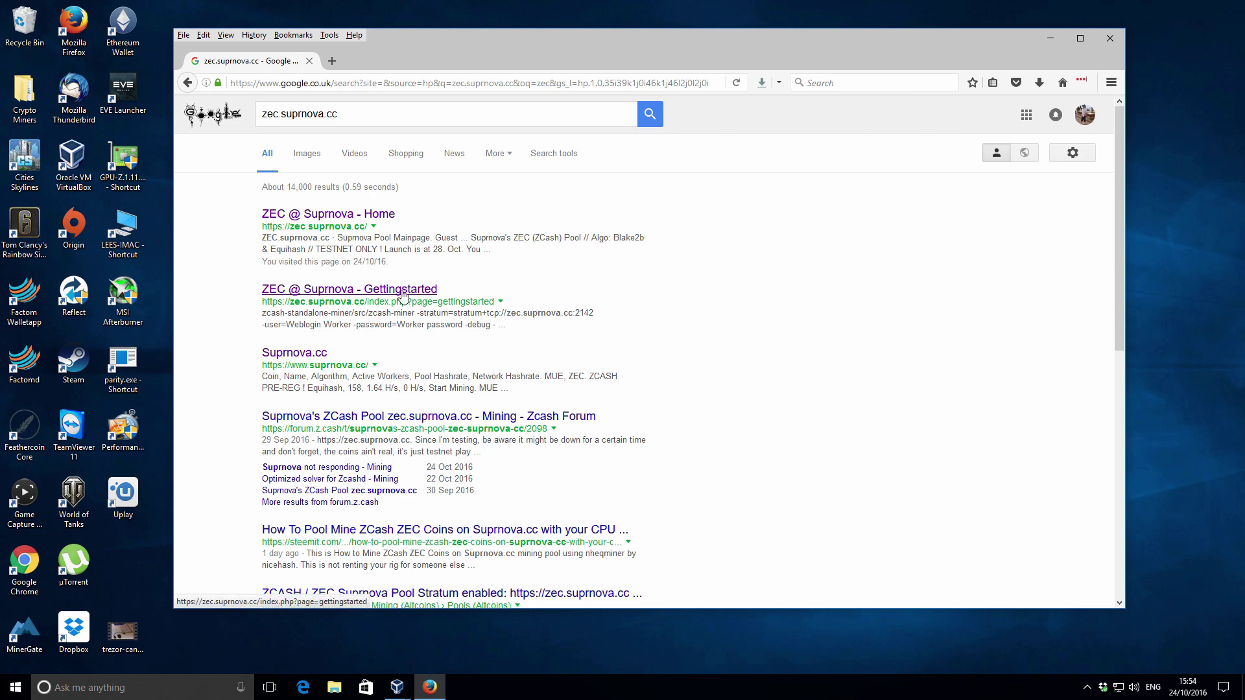
# Open the ZEC @ Suprnova Getting Started guide and scroll down to the miner downloads
pyautogui.click(402, 292)
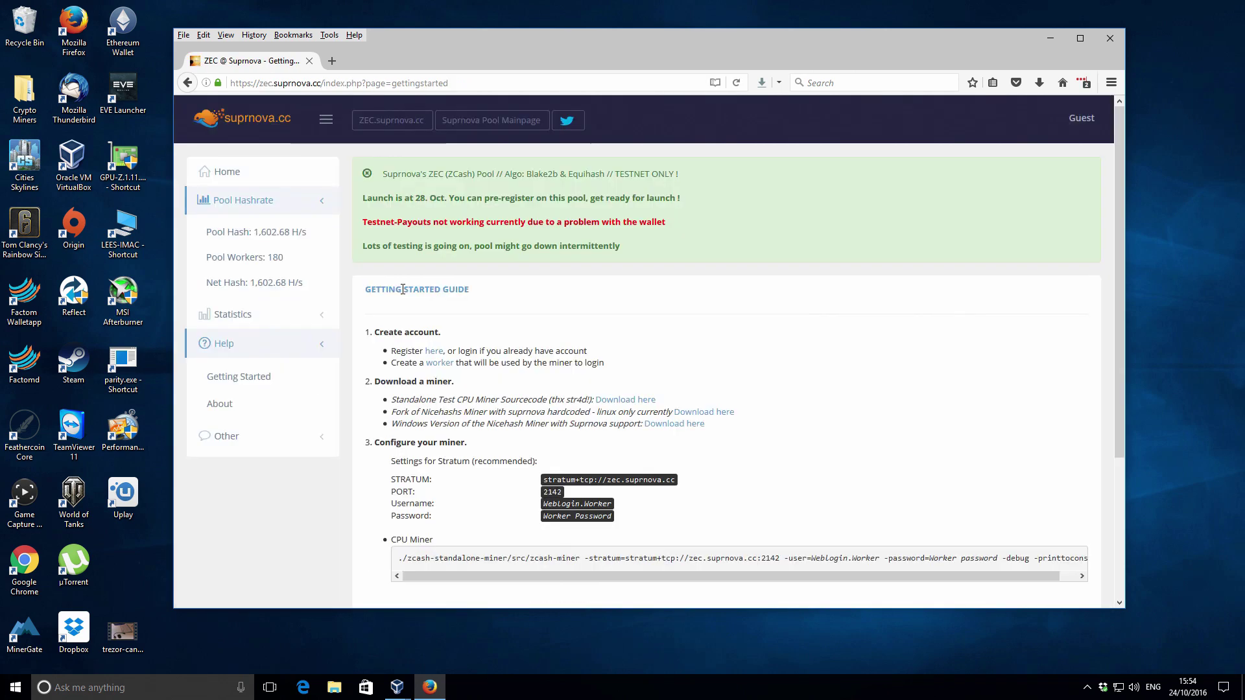
pyautogui.scroll(-2, 584, 206)
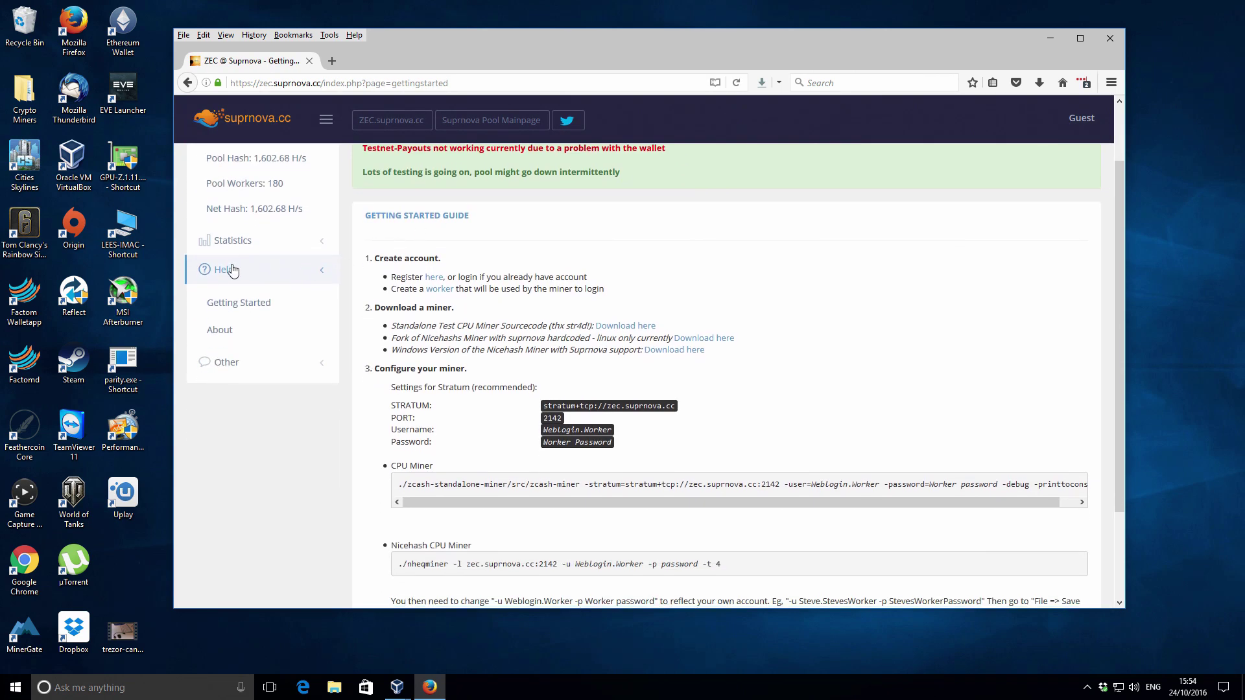
pyautogui.scroll(-3, 769, 352)
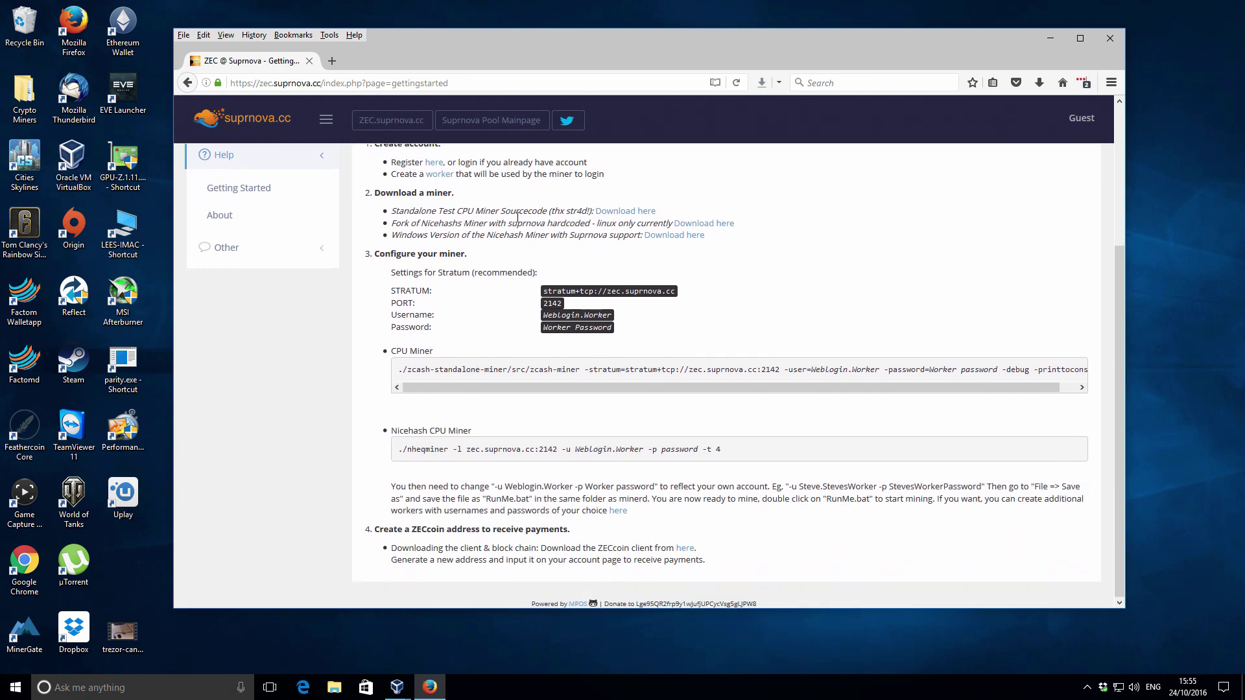
# Open the Nicehash miner fork's 'Download here' link in a new tab
pyautogui.rightClick(701, 225)
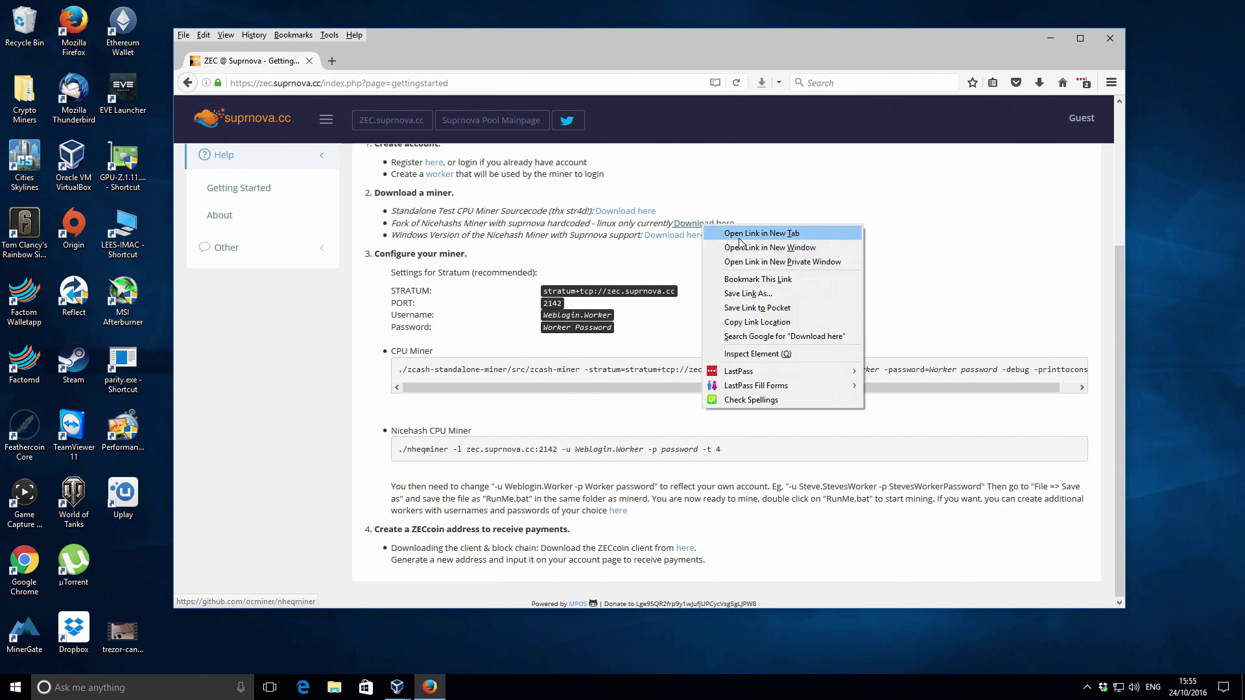
pyautogui.click(463, 239)
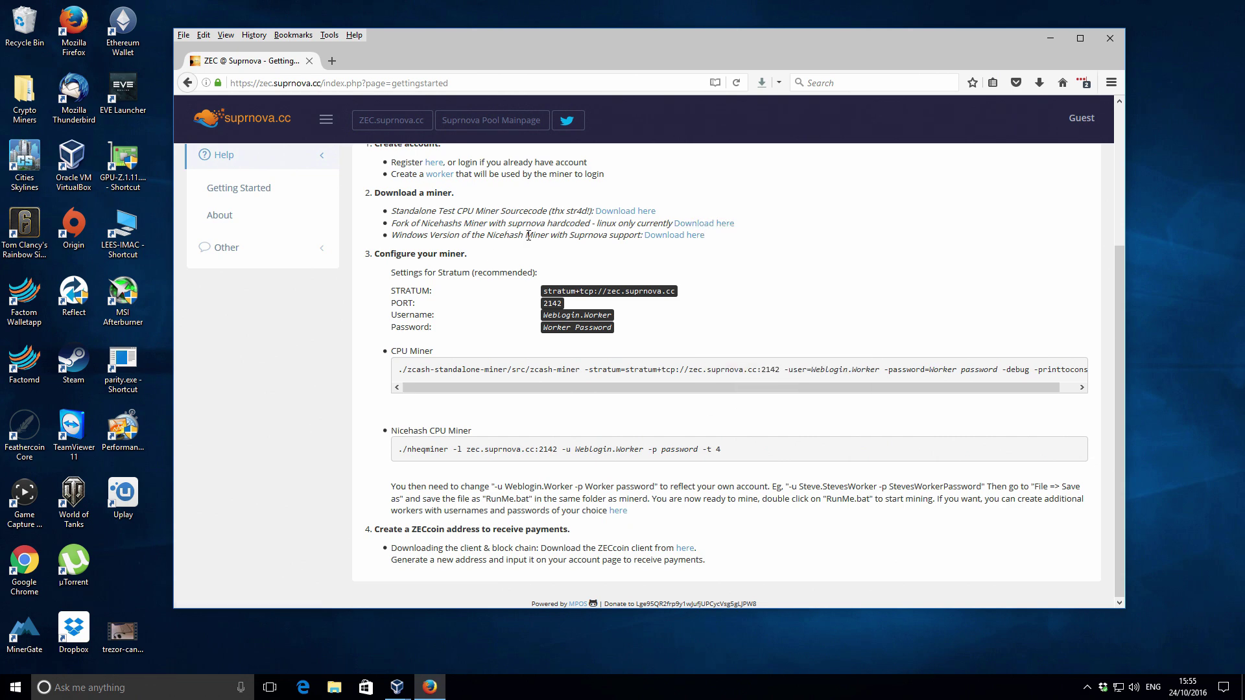
pyautogui.rightClick(706, 225)
pyautogui.click(745, 231)
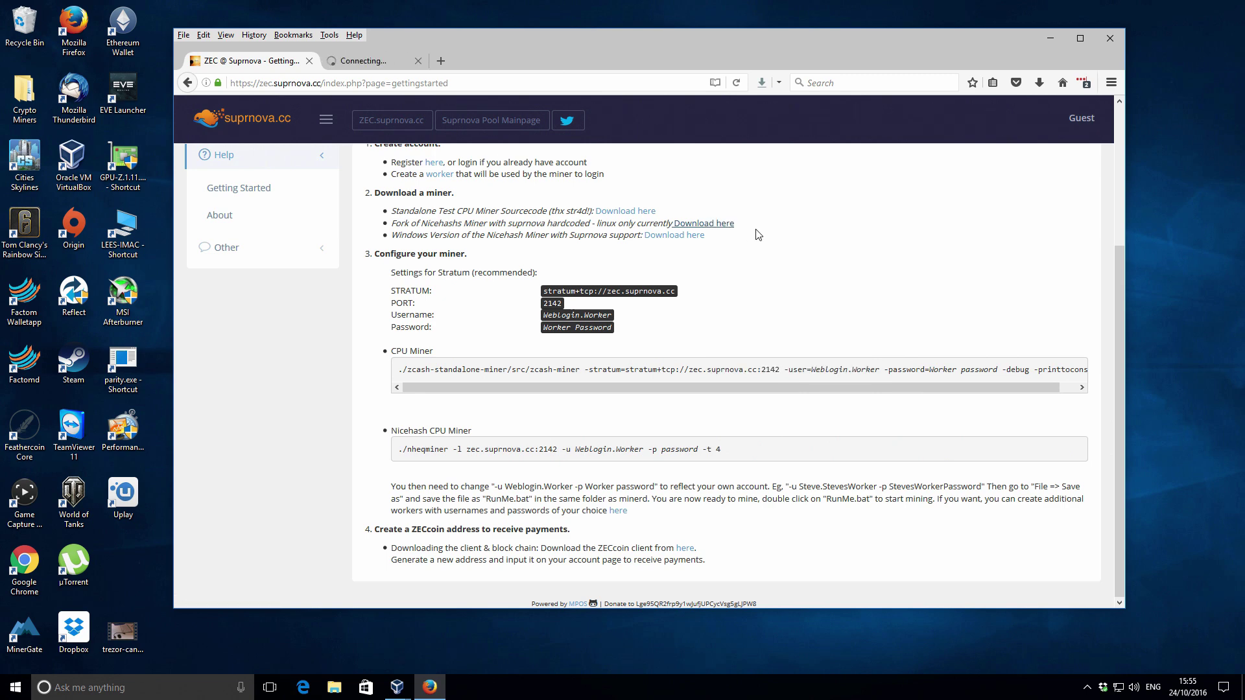
# On the ocminer/nheqminer GitHub releases page, download nheqminerSSE2.zip
pyautogui.click(410, 62)
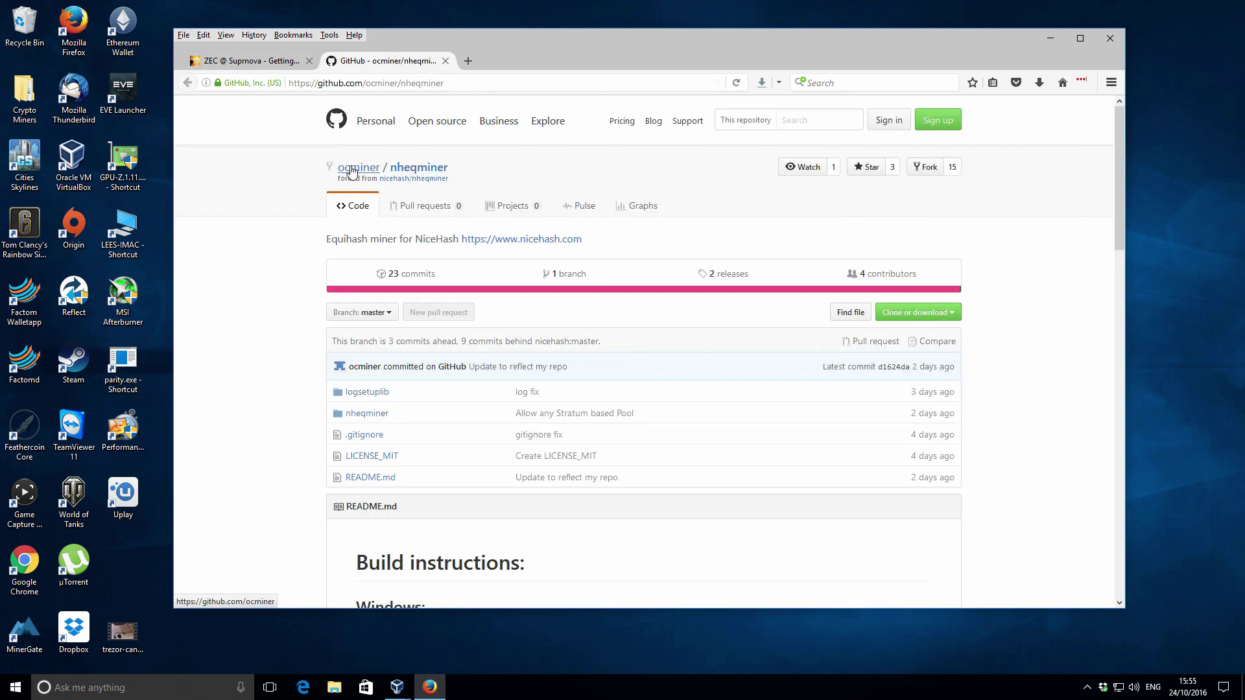
pyautogui.click(729, 273)
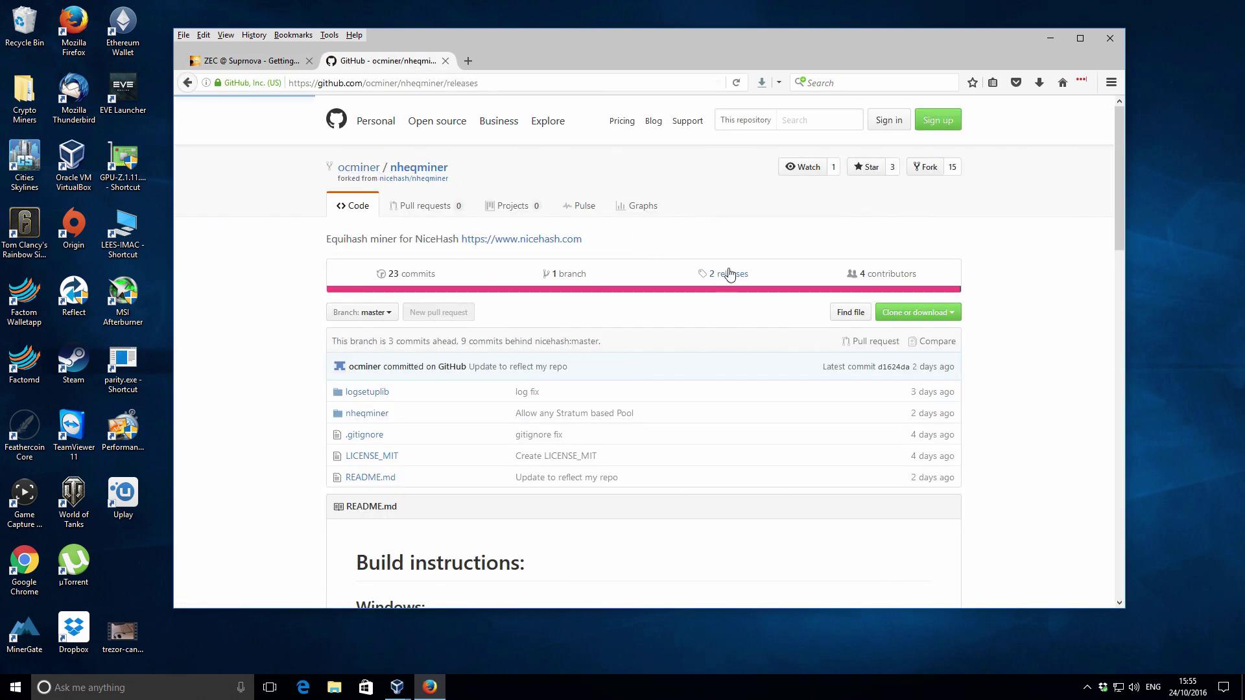
pyautogui.scroll(-3, 730, 273)
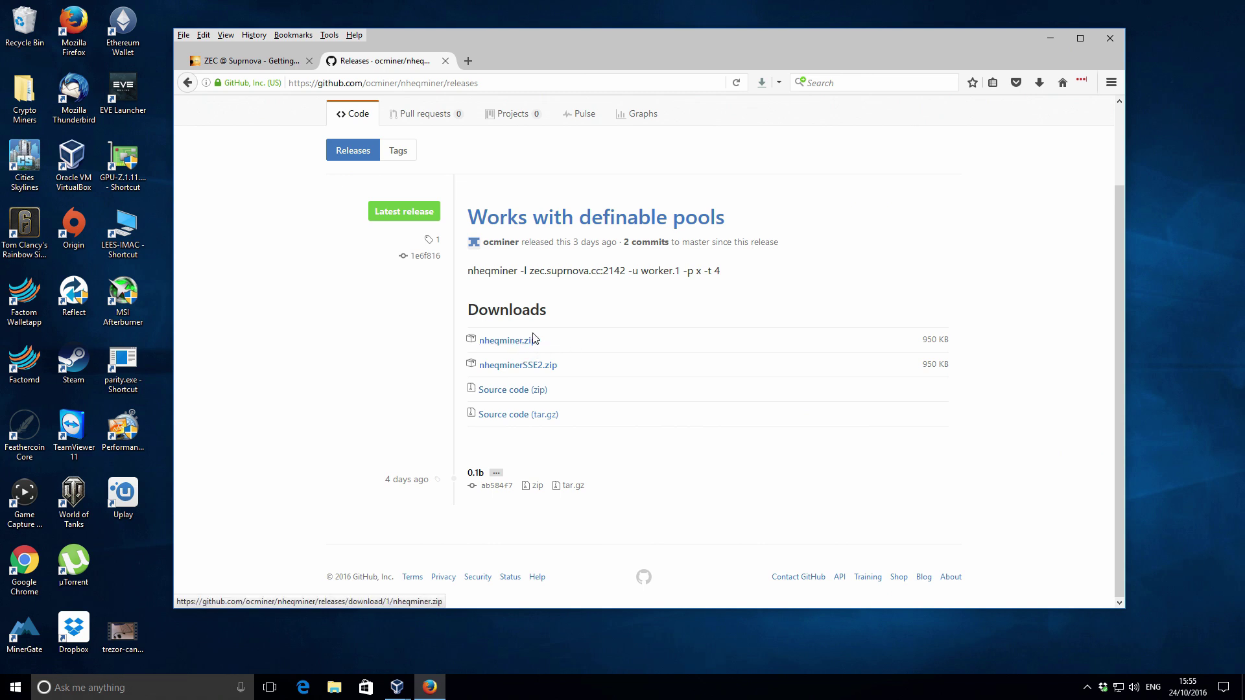
pyautogui.rightClick(533, 368)
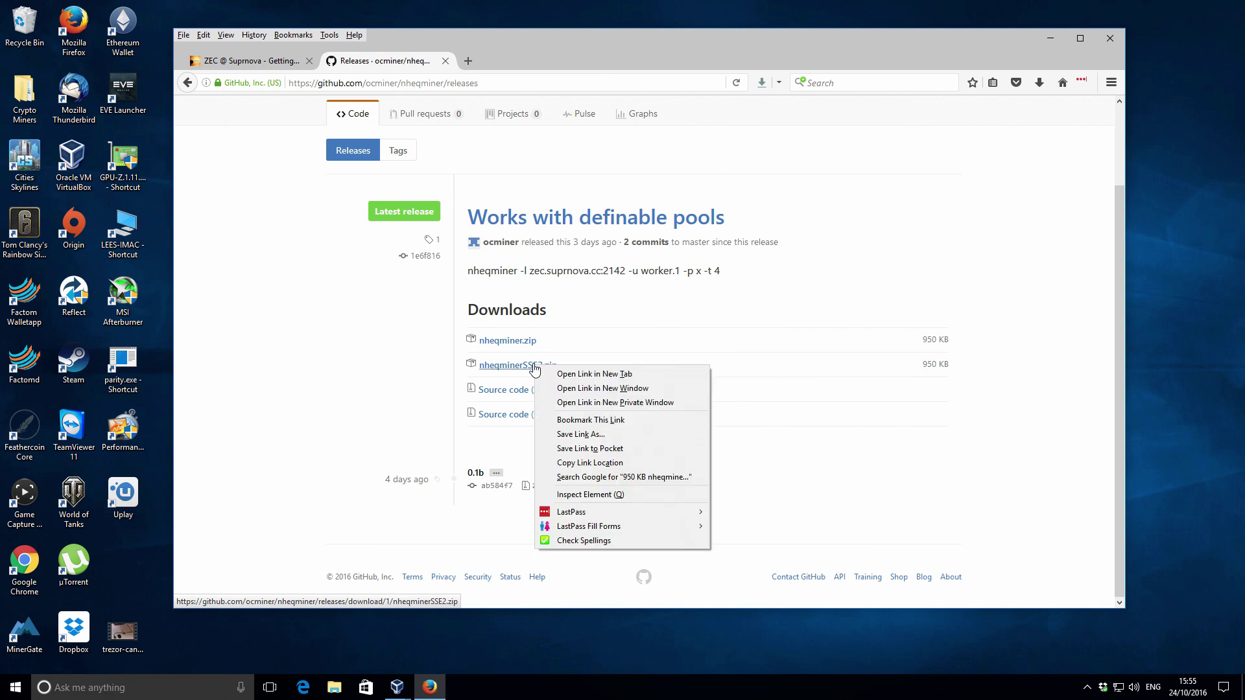
pyautogui.click(502, 367)
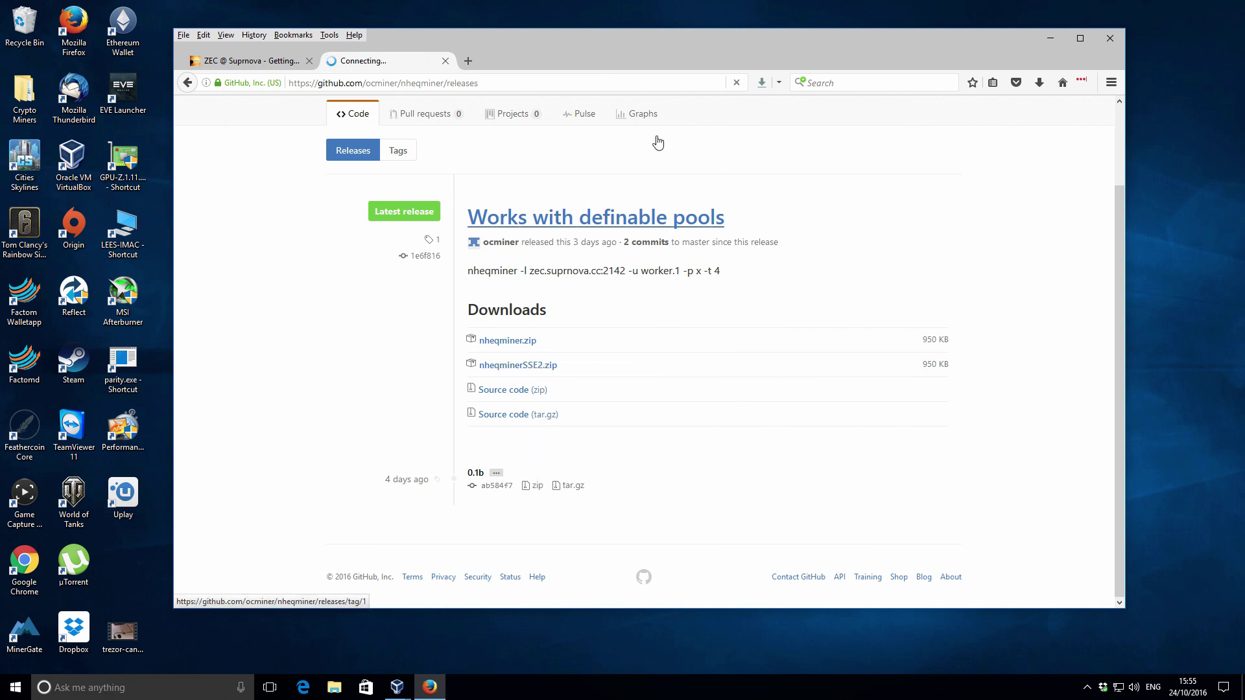
# Extract the downloaded nheqminerSSE2.zip and open its inner nheqminerSSE2 folder
pyautogui.click(1039, 84)
pyautogui.click(1029, 125)
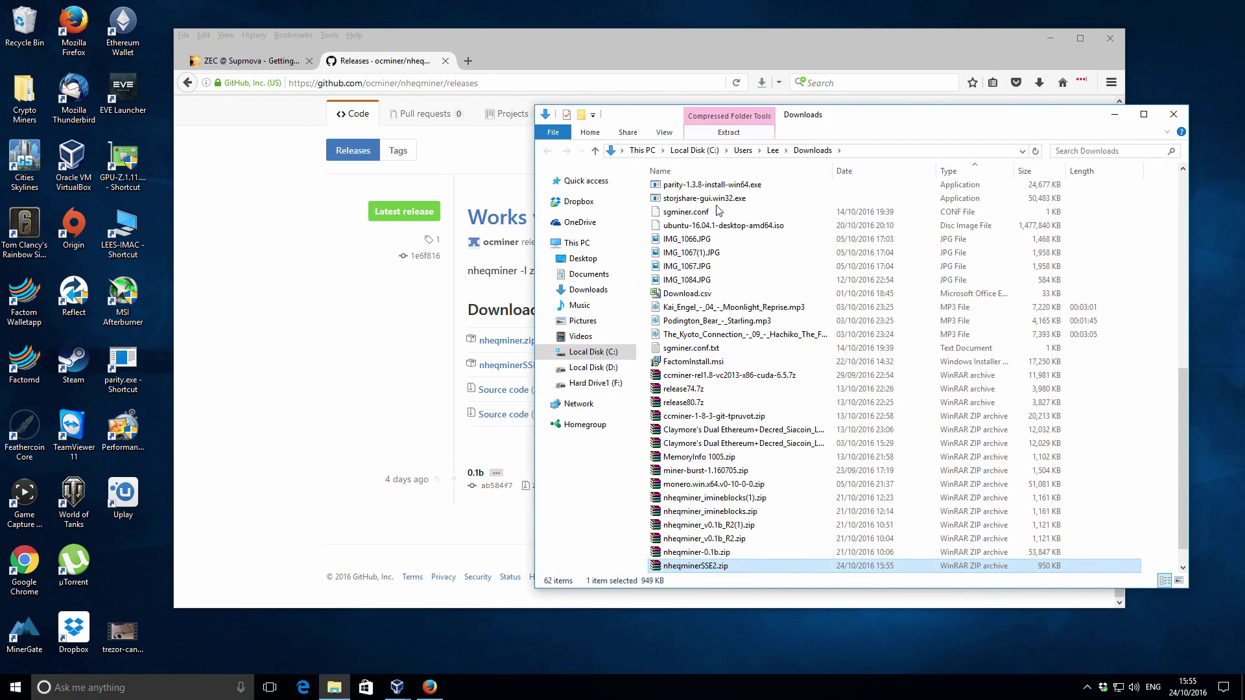
pyautogui.rightClick(701, 539)
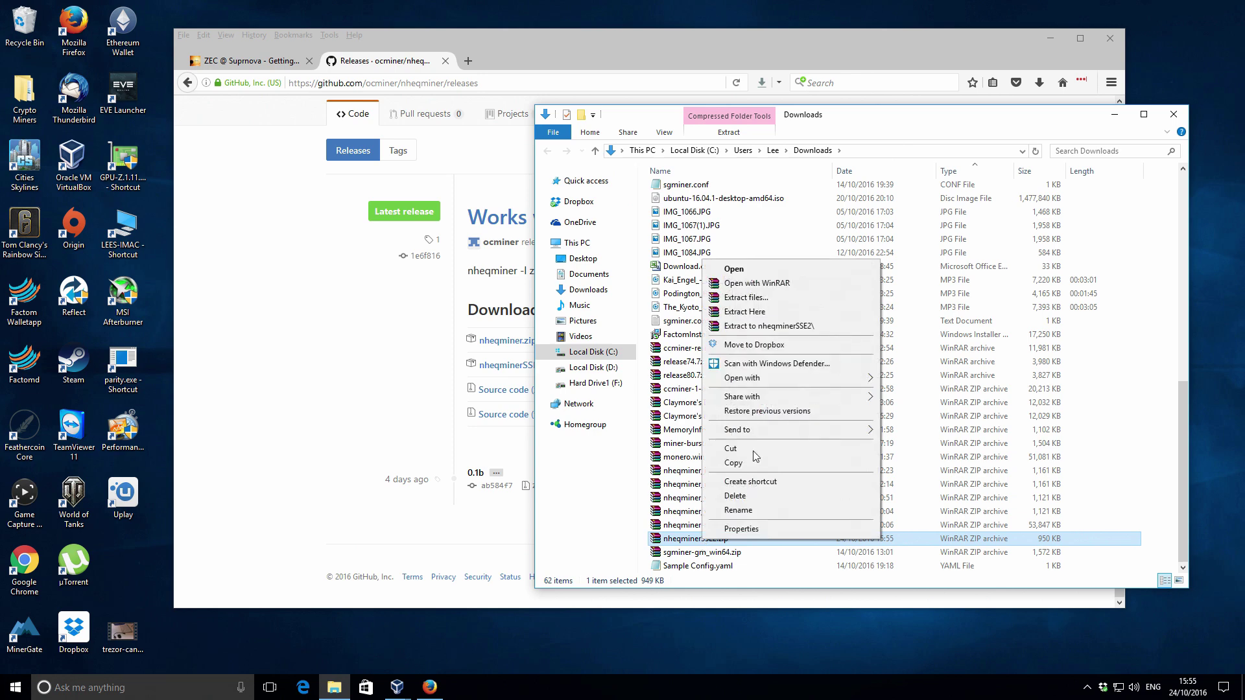
pyautogui.click(781, 326)
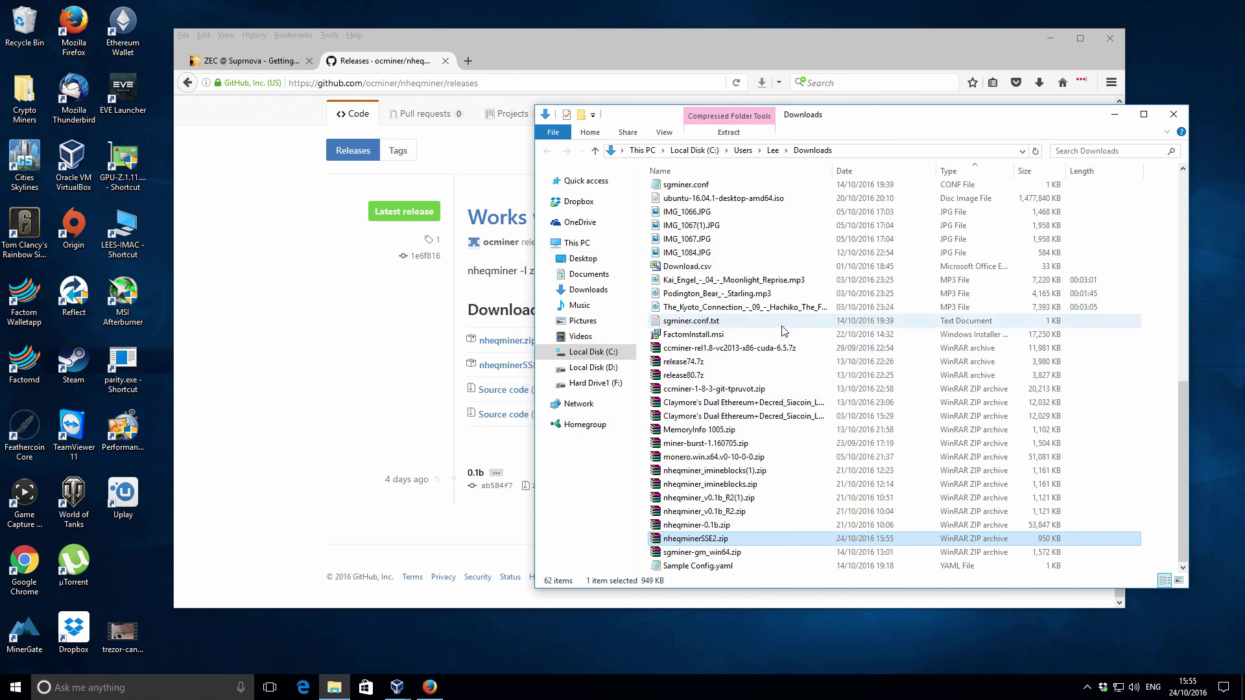
pyautogui.scroll(12, 781, 323)
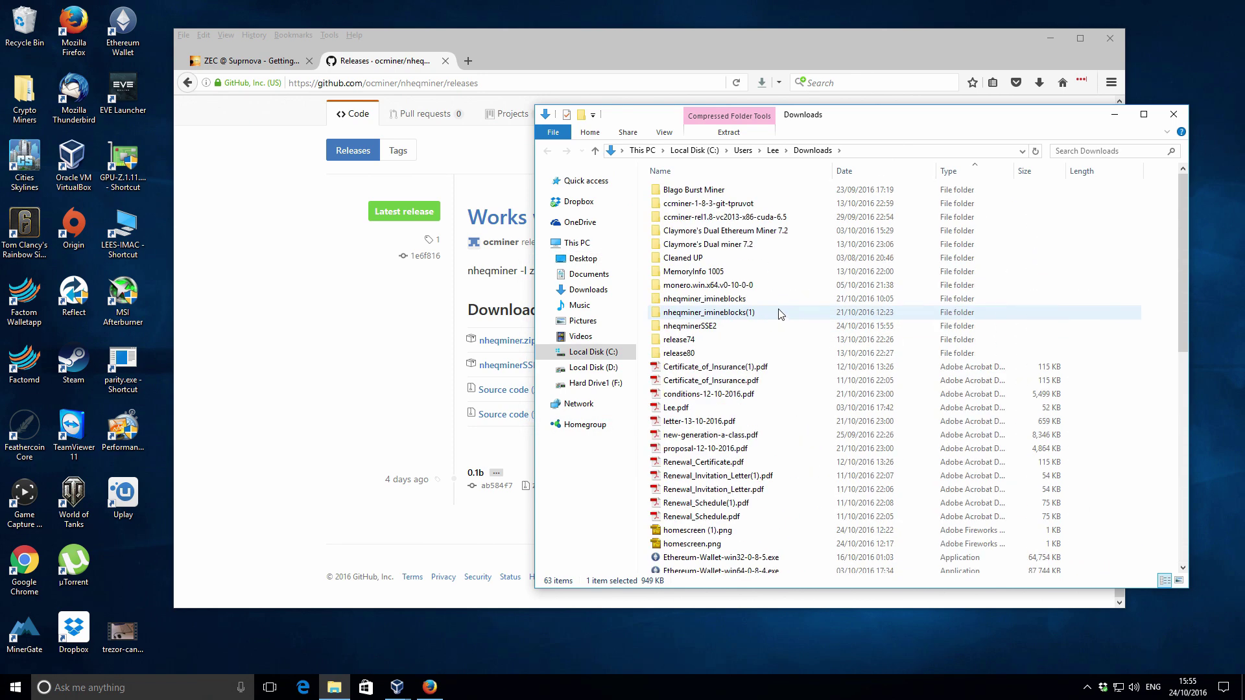
pyautogui.click(711, 326)
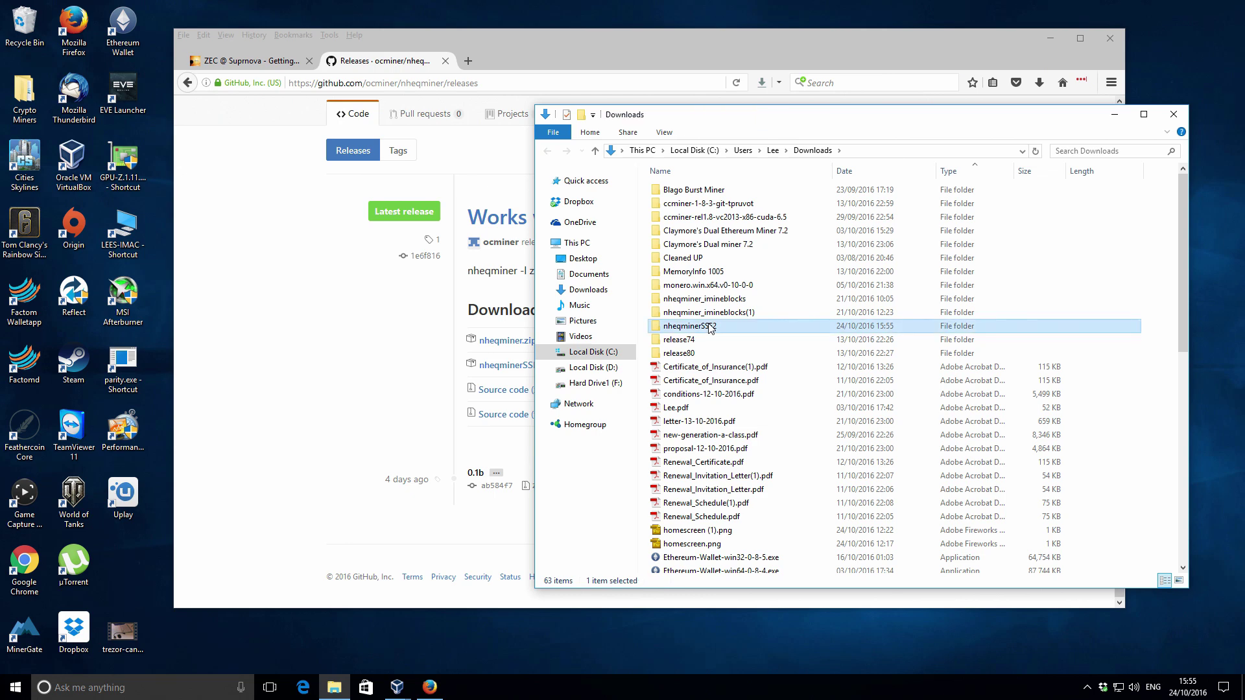
pyautogui.doubleClick(711, 326)
pyautogui.doubleClick(696, 192)
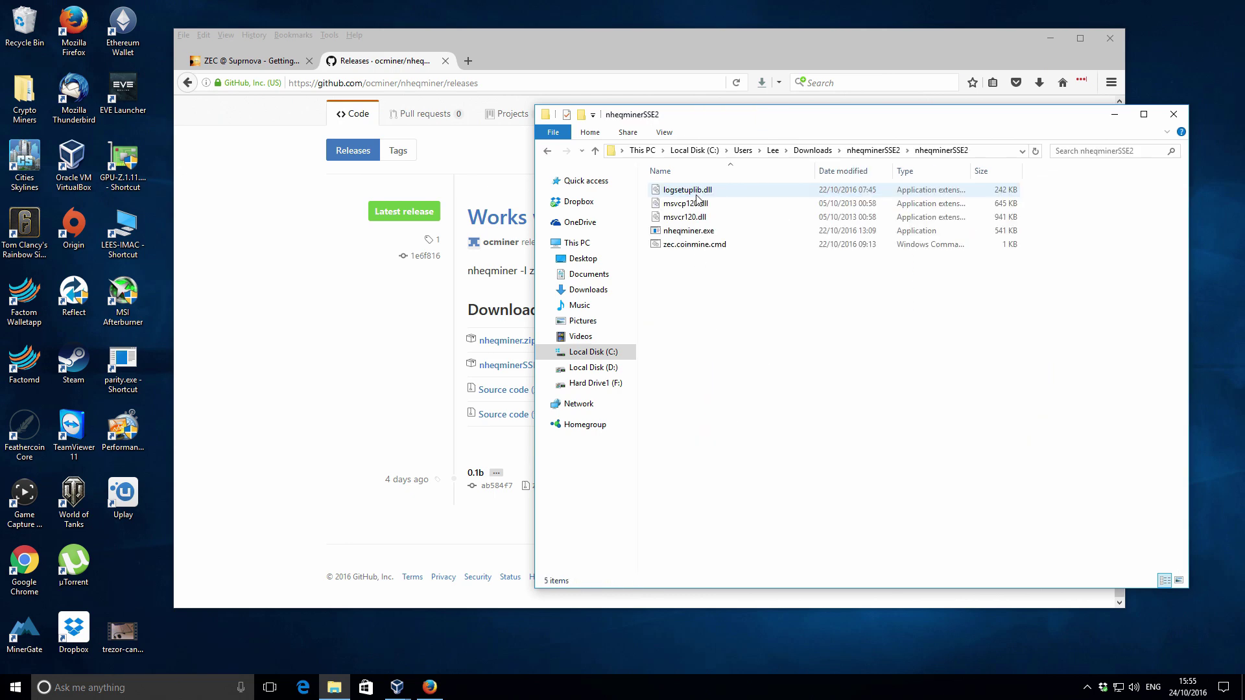
# Check nheqminer.exe and zec.coinmine.cmd, then select start-sse2-suprnova.bat in nheqminer_imineblocks
pyautogui.click(688, 232)
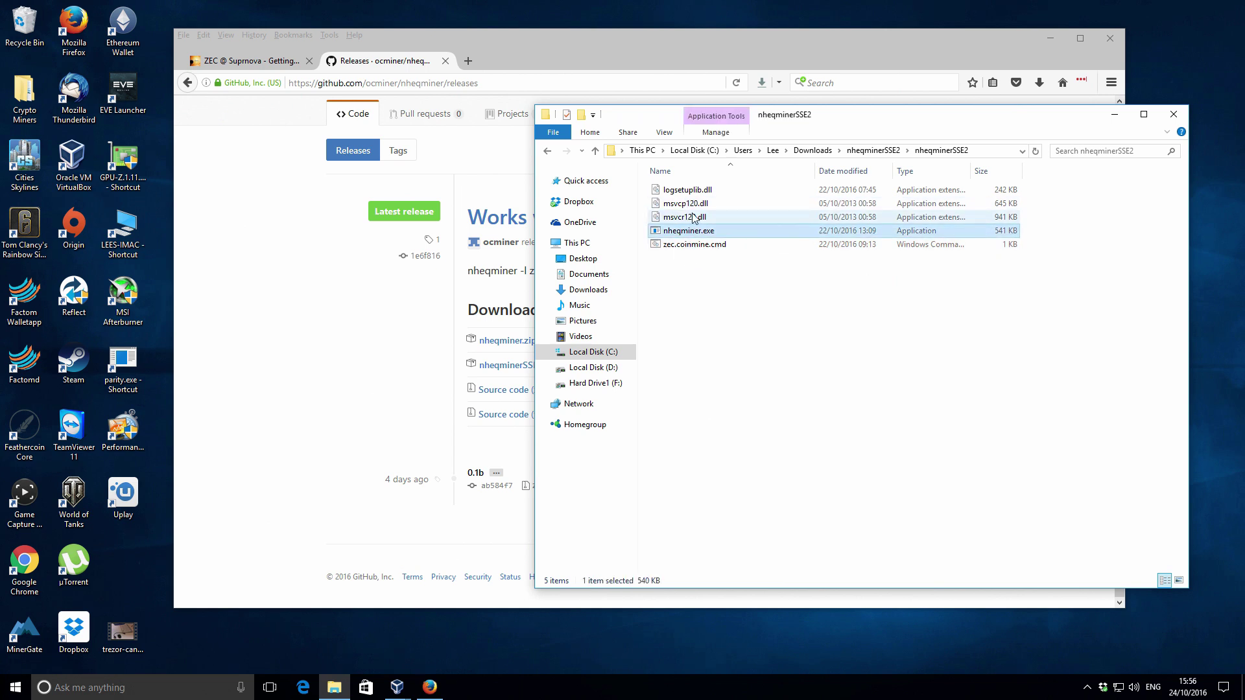
pyautogui.click(708, 300)
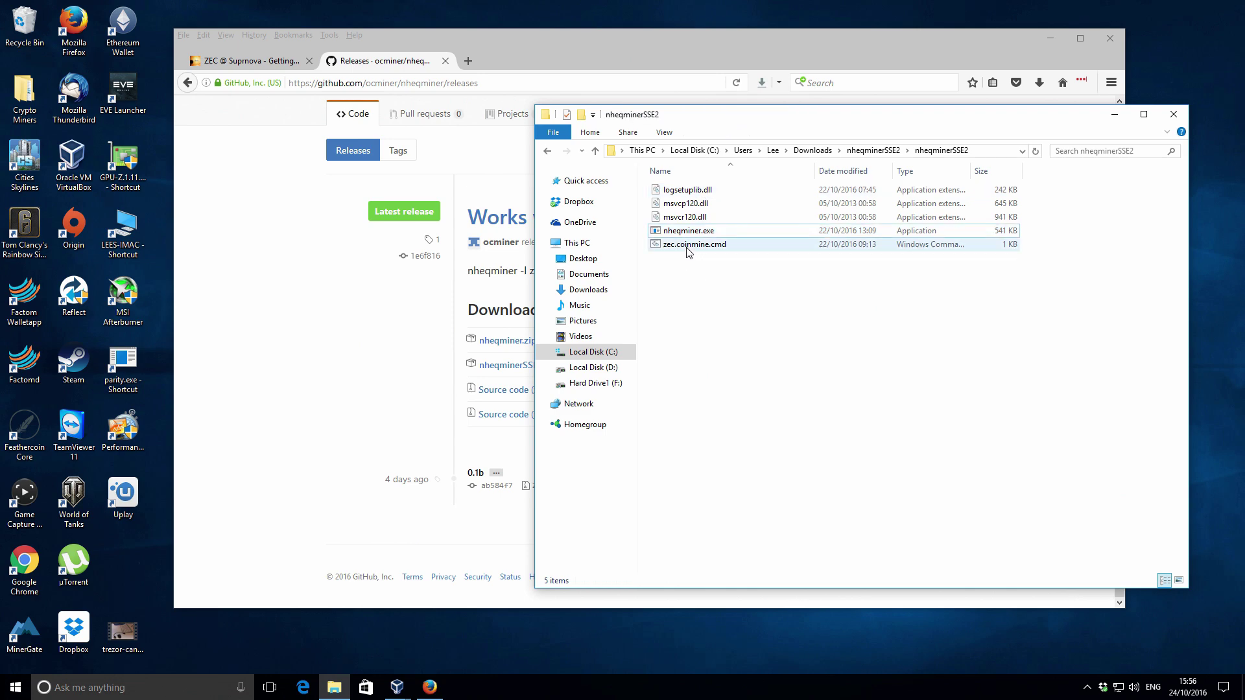
pyautogui.click(686, 247)
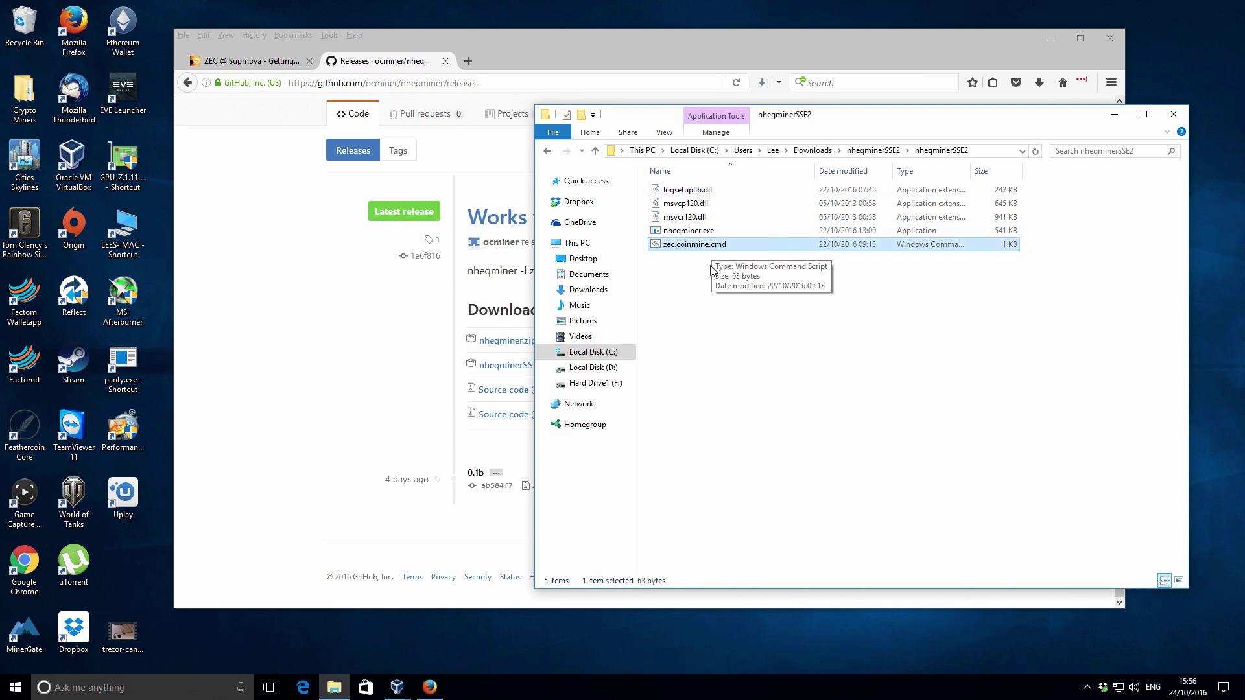
pyautogui.click(706, 275)
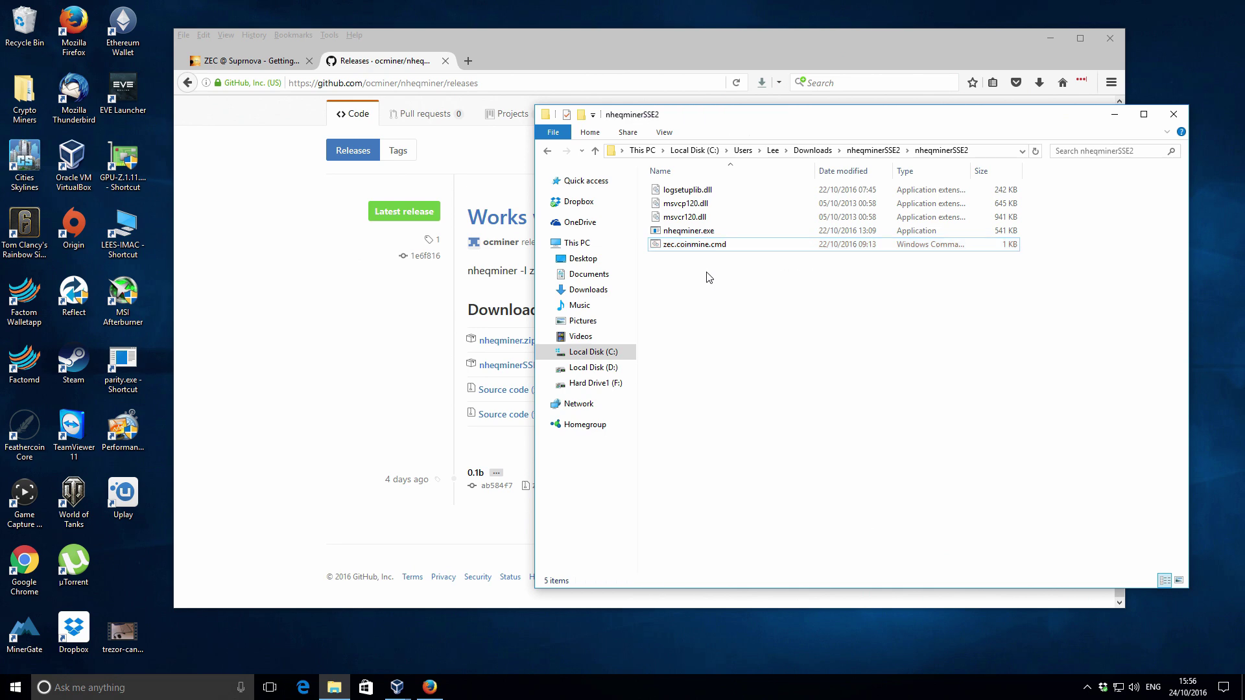
pyautogui.click(596, 151)
pyautogui.click(595, 152)
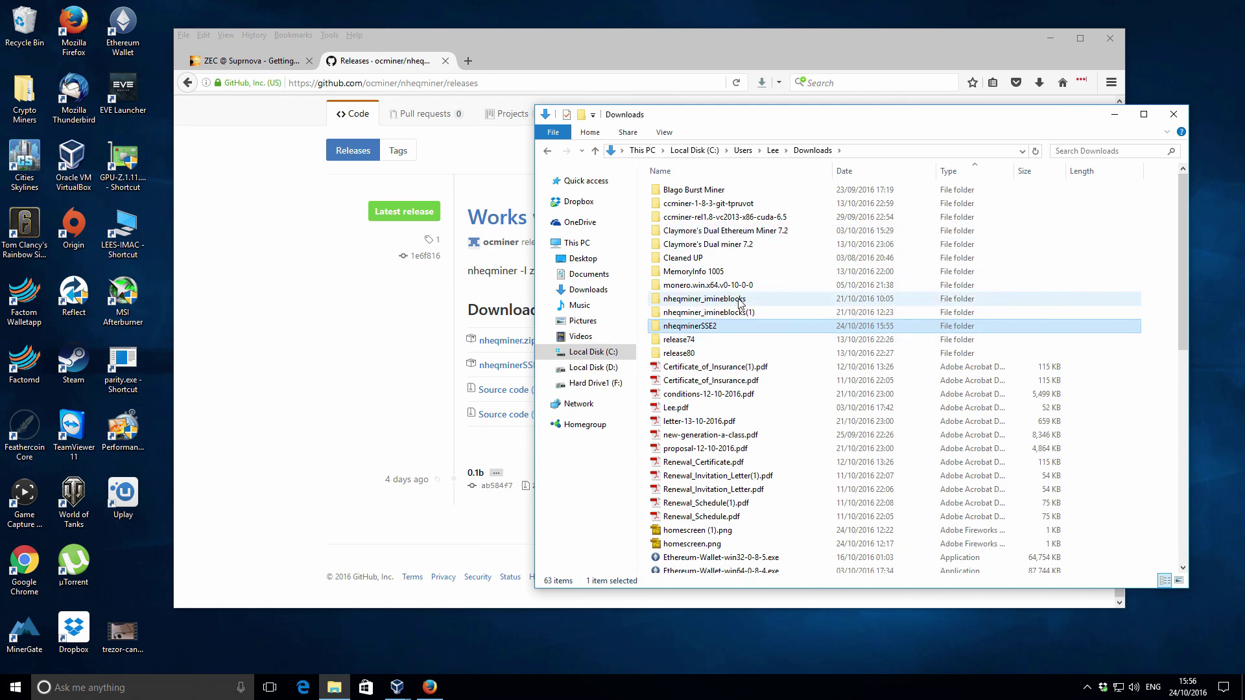
pyautogui.click(738, 303)
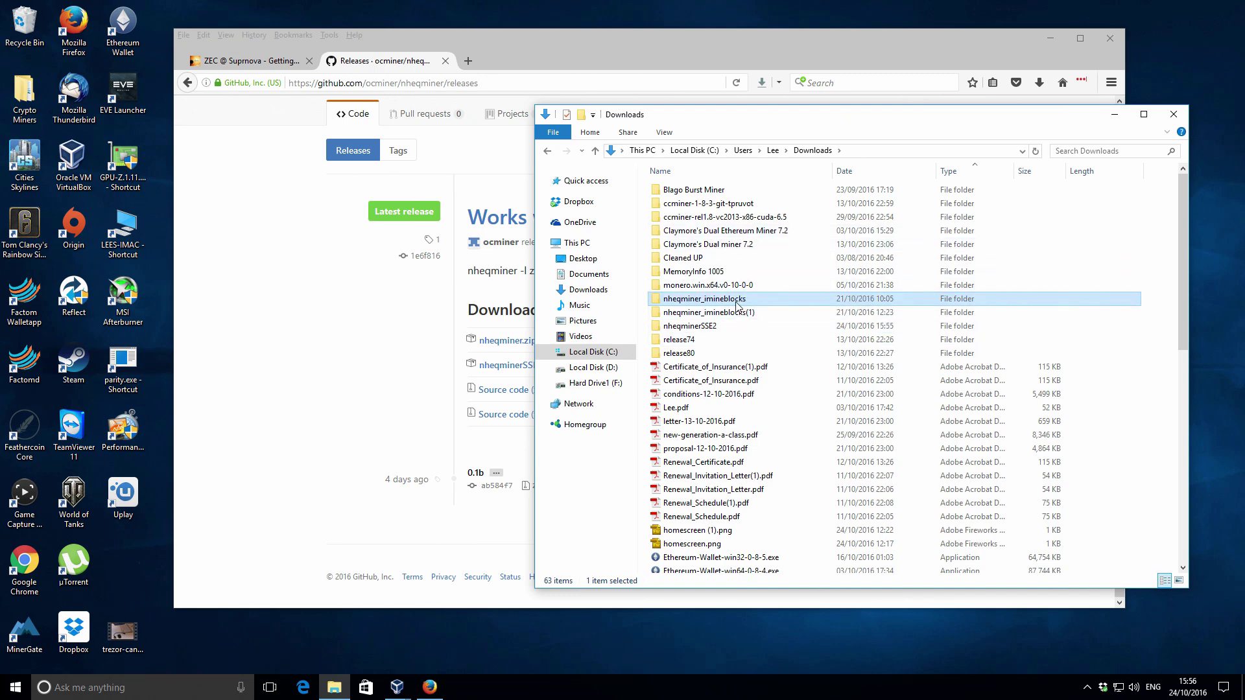
pyautogui.doubleClick(738, 302)
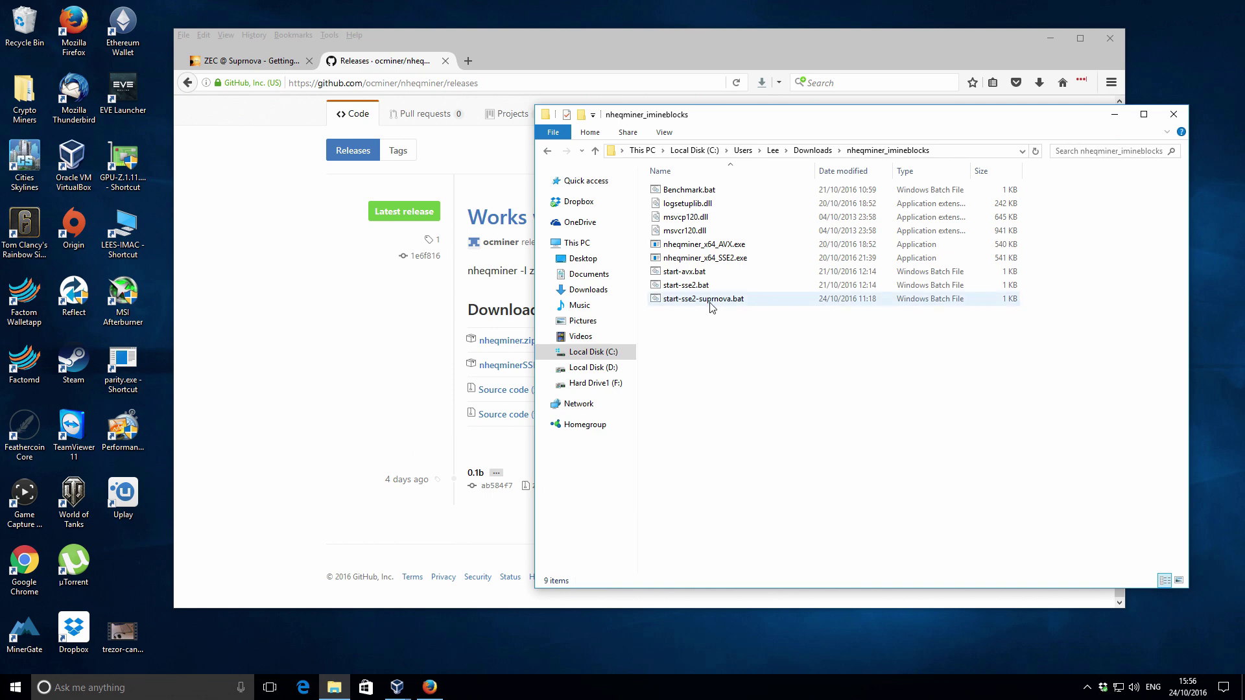
pyautogui.click(712, 304)
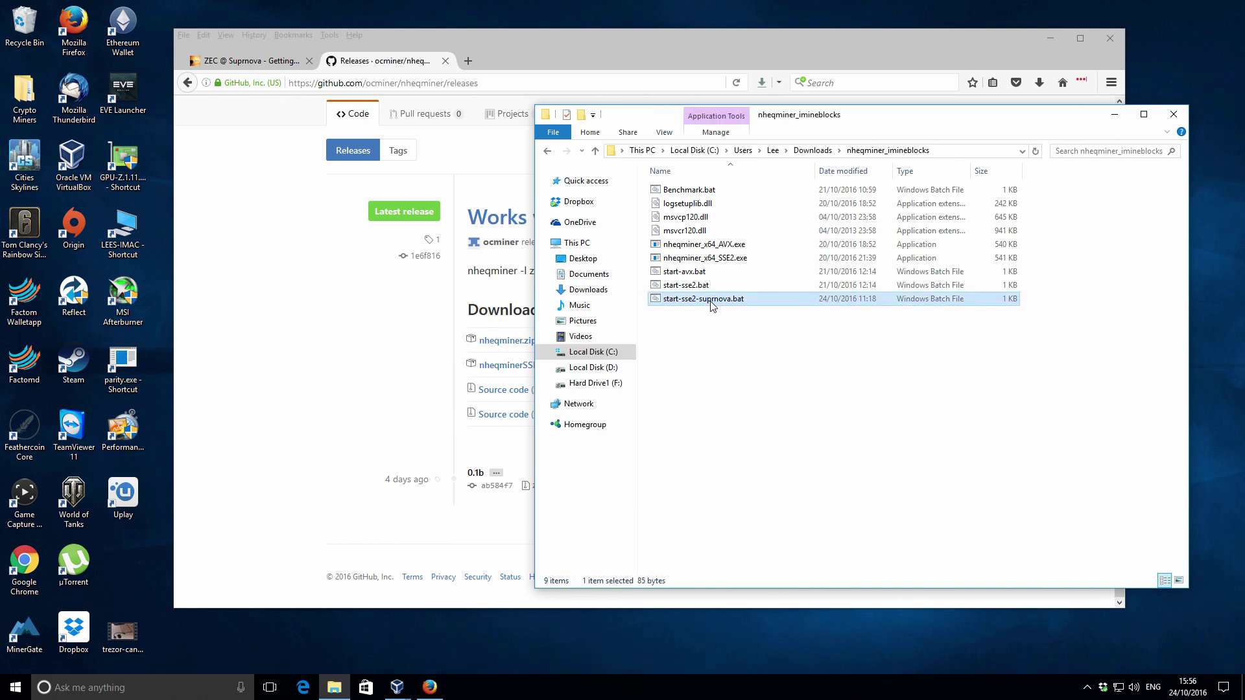
# Paste start-sse2-suprnova.bat into the nheqminerSSE2\nheqminerSSE2 folder
pyautogui.click(595, 151)
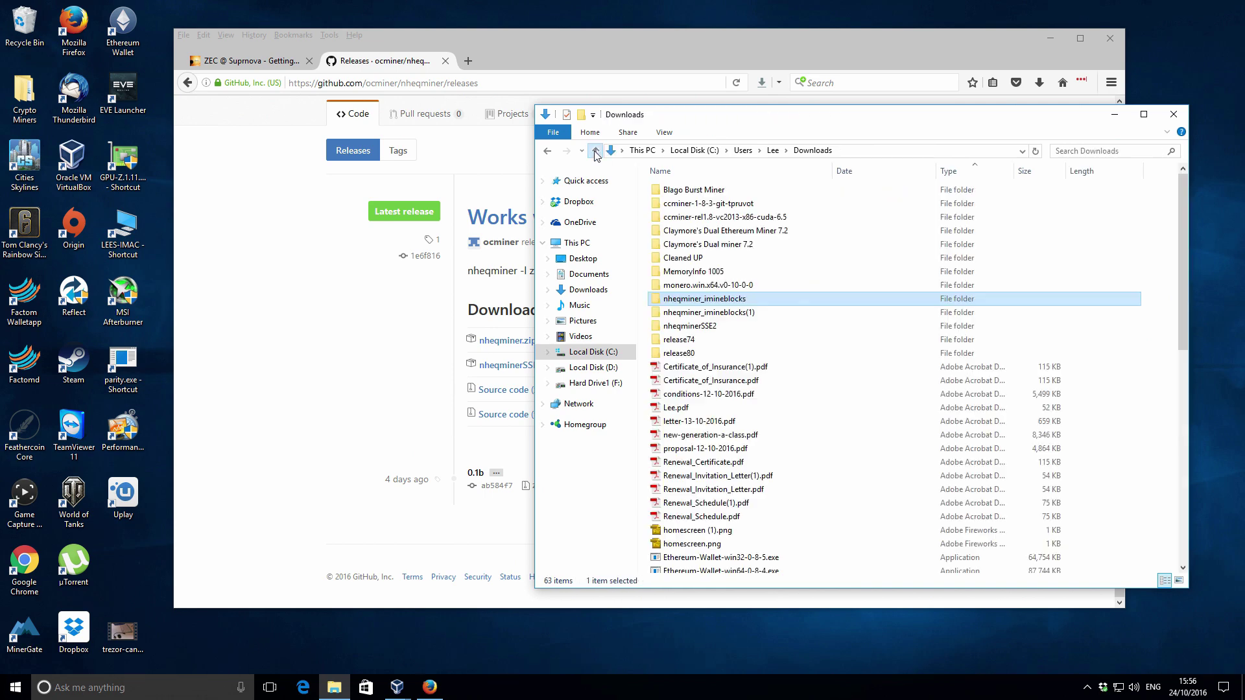
pyautogui.doubleClick(691, 327)
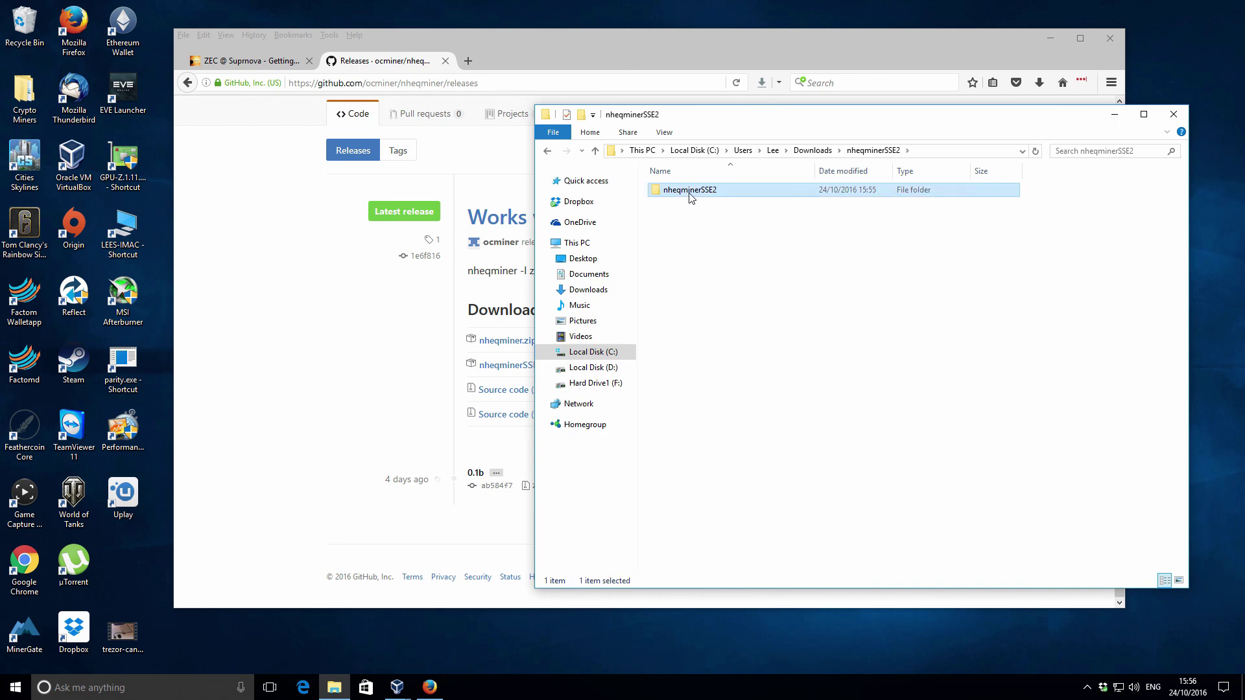
pyautogui.doubleClick(689, 192)
pyautogui.hotkey('ctrl', 'v')
pyautogui.click(694, 320)
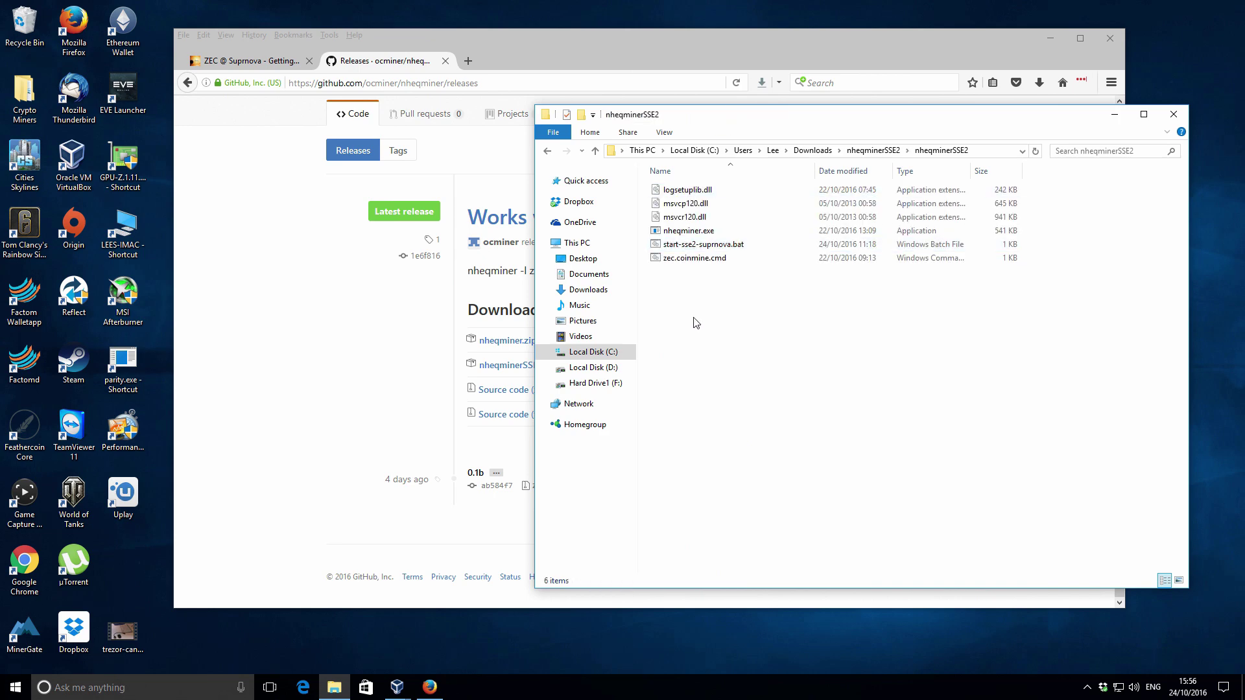
# Edit start-sse2-suprnova.bat in Notepad, removing _x64_SSE2 so it runs nheqminer.exe
pyautogui.rightClick(697, 246)
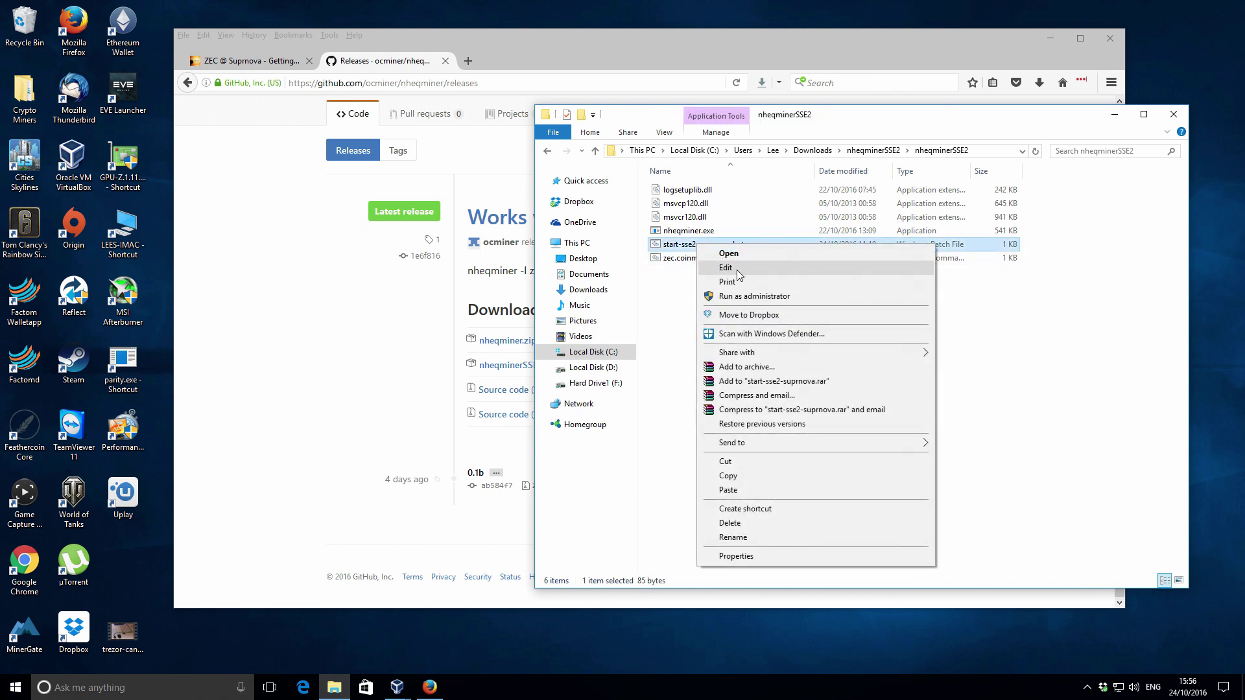
pyautogui.click(737, 267)
pyautogui.click(650, 395)
pyautogui.moveTo(756, 315); pyautogui.dragTo(745, 312)
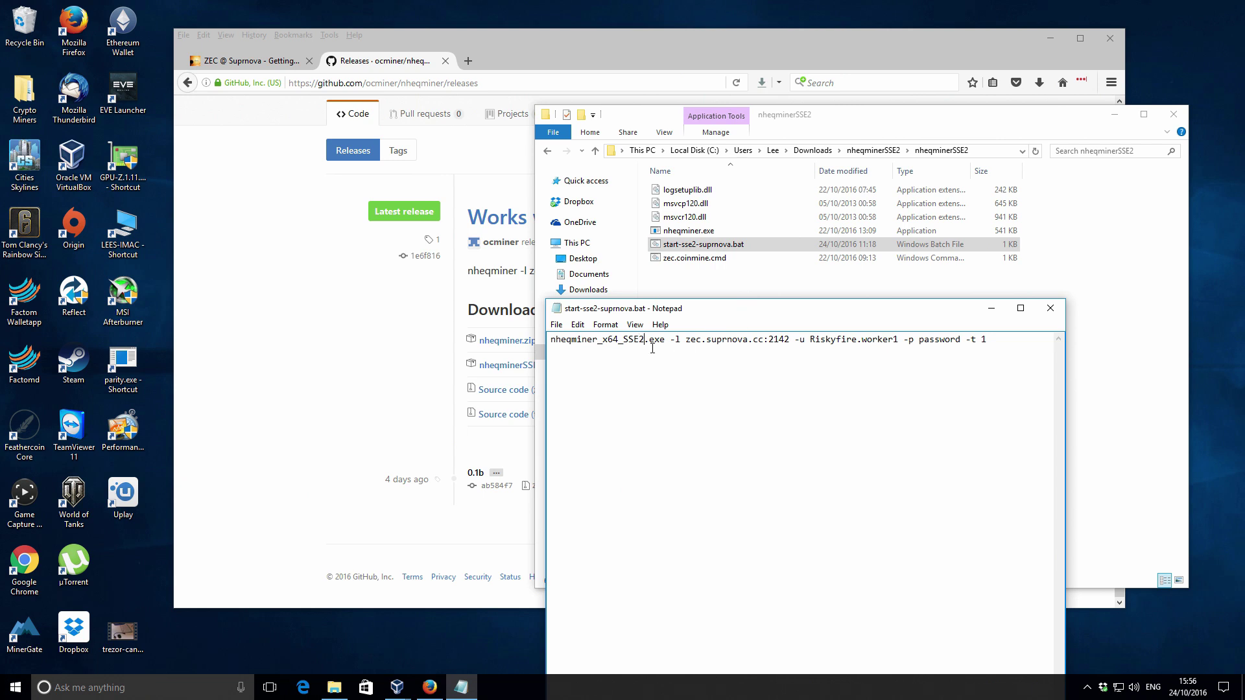
pyautogui.press('BackSpace')
pyautogui.press('BackSpace')
pyautogui.press('BackSpace')
pyautogui.press('BackSpace')
pyautogui.press('BackSpace')
pyautogui.press('BackSpace')
pyautogui.press('BackSpace')
pyautogui.press('BackSpace')
pyautogui.press('BackSpace')
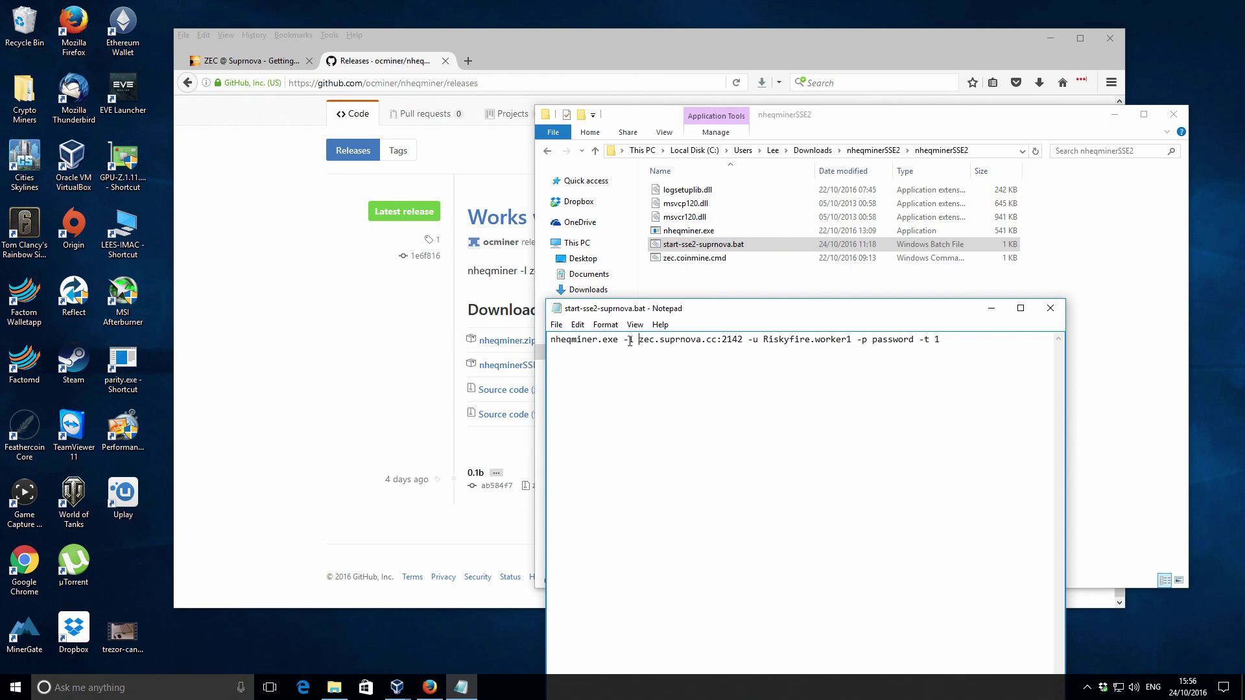
# Replace the -p password value with 'x' and change the thread count from -t 1 to -t 4
pyautogui.moveTo(628, 341); pyautogui.dragTo(854, 340)
pyautogui.click(813, 342)
pyautogui.click(873, 344)
pyautogui.click(912, 339)
pyautogui.press('BackSpace')
pyautogui.press('BackSpace')
pyautogui.press('BackSpace')
pyautogui.press('BackSpace')
pyautogui.press('BackSpace')
pyautogui.press('BackSpace')
pyautogui.press('BackSpace')
pyautogui.press('BackSpace')
pyautogui.write('x')
pyautogui.click(921, 350)
pyautogui.moveTo(897, 339); pyautogui.dragTo(907, 339)
pyautogui.write('4')
# Save the edited batch file and close Notepad
pyautogui.click(556, 325)
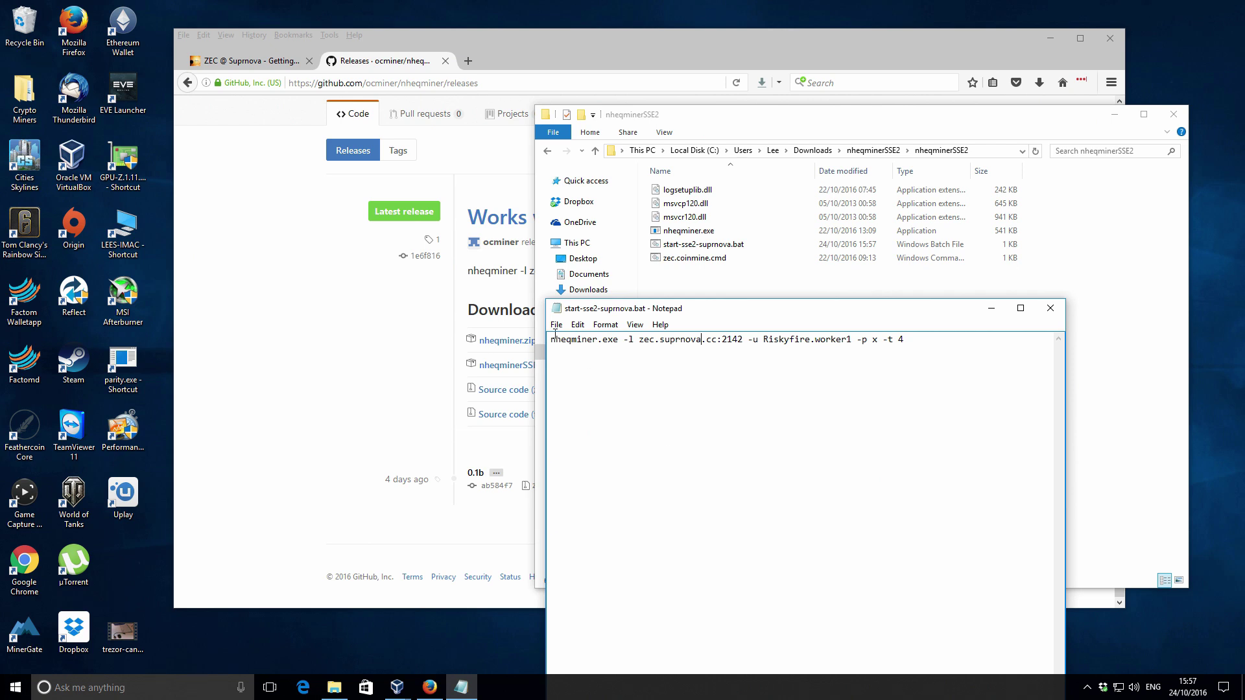
pyautogui.click(556, 324)
pyautogui.click(576, 368)
# Run start-sse2-suprnova.bat to start nheqminer mining on zec.suprnova.cc:2142
pyautogui.click(1051, 308)
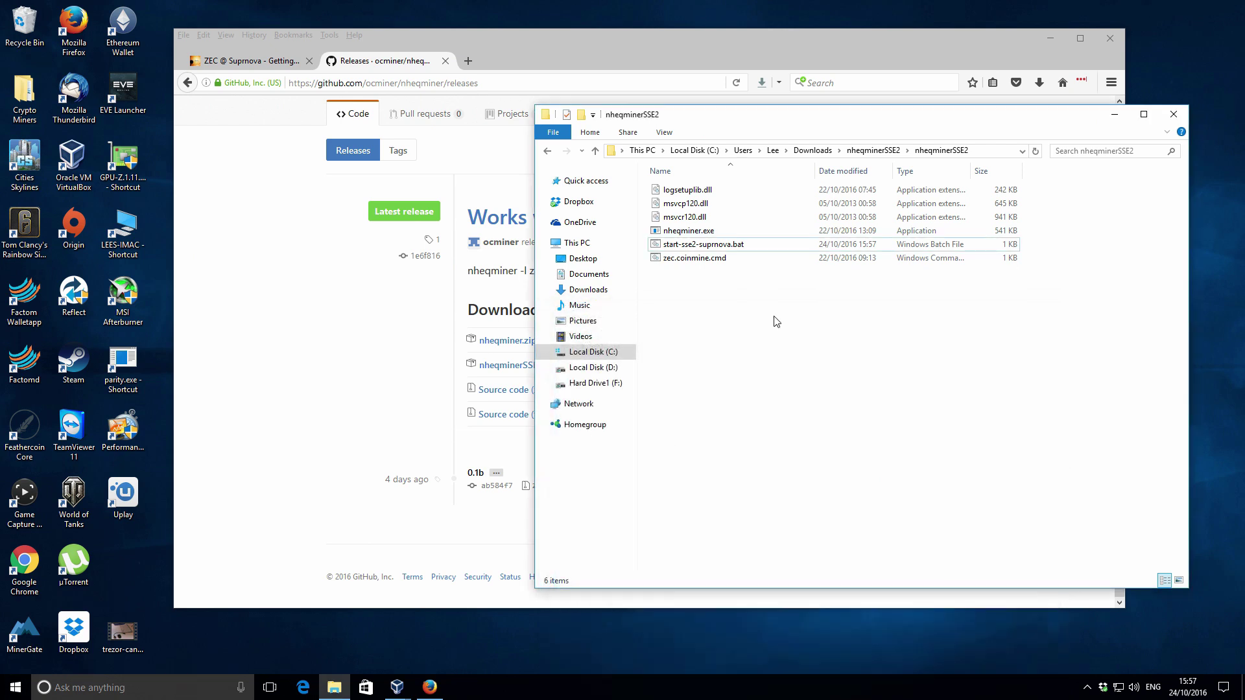
pyautogui.doubleClick(711, 246)
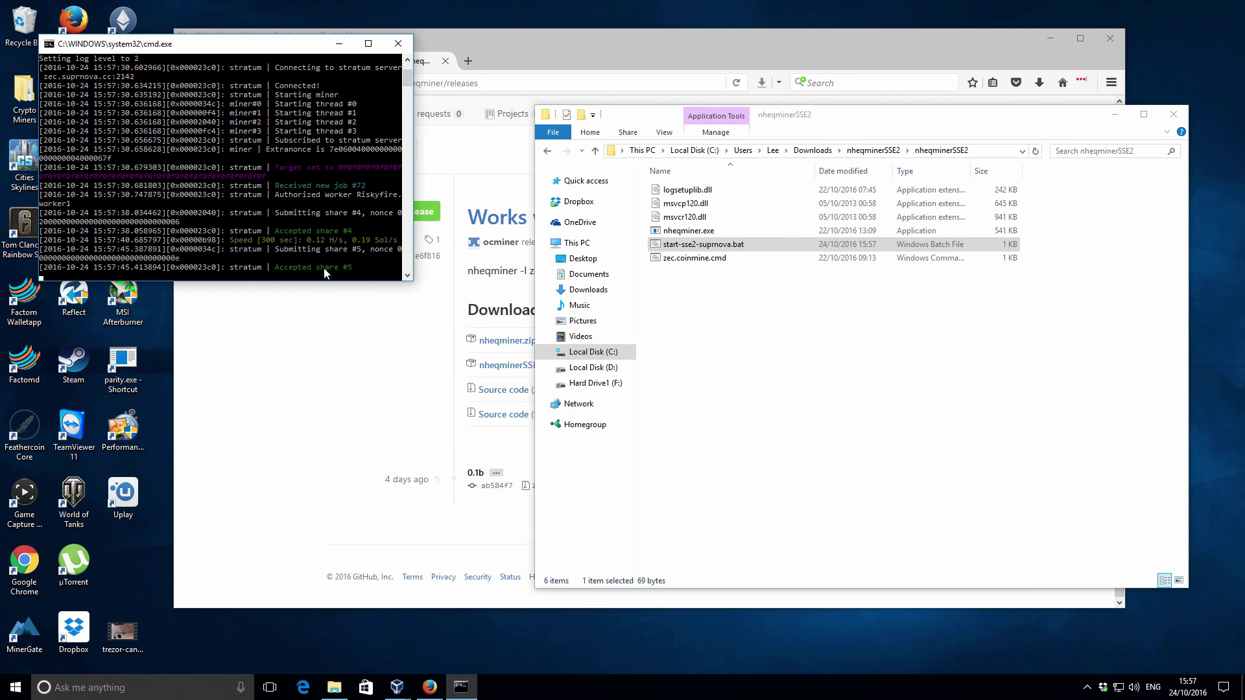
# Drag the cmd.exe miner window down and right, away from the desktop corner
pyautogui.moveTo(271, 46); pyautogui.dragTo(325, 147)
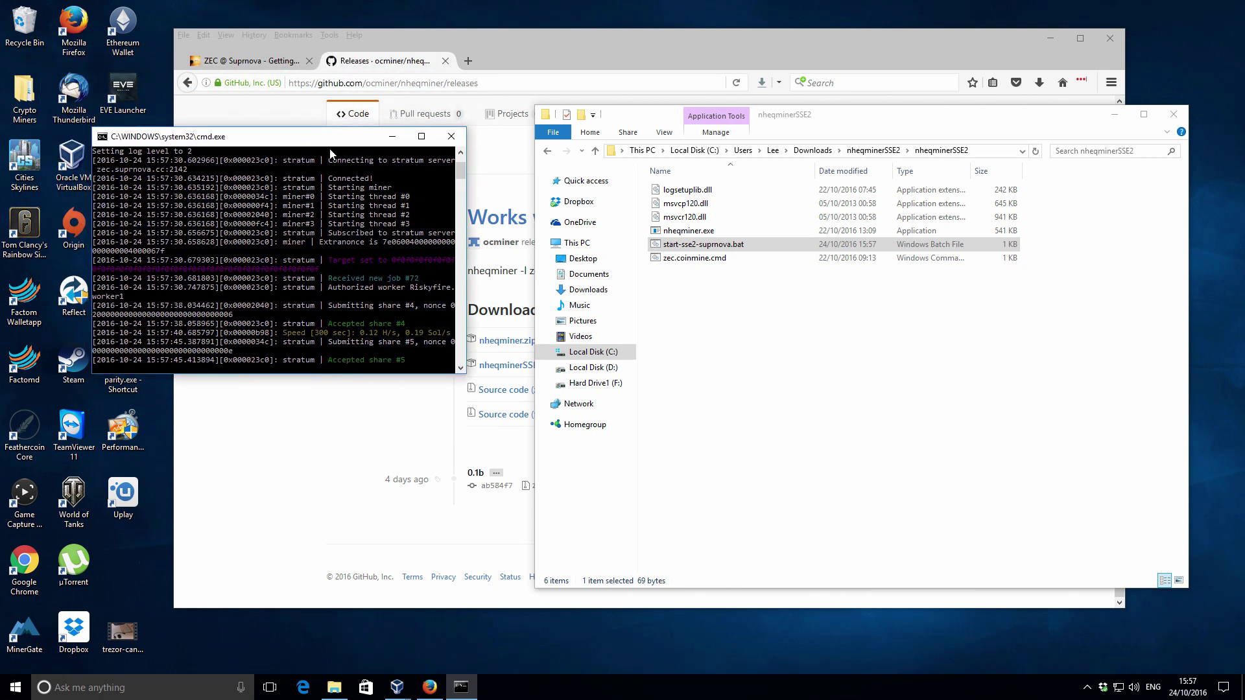